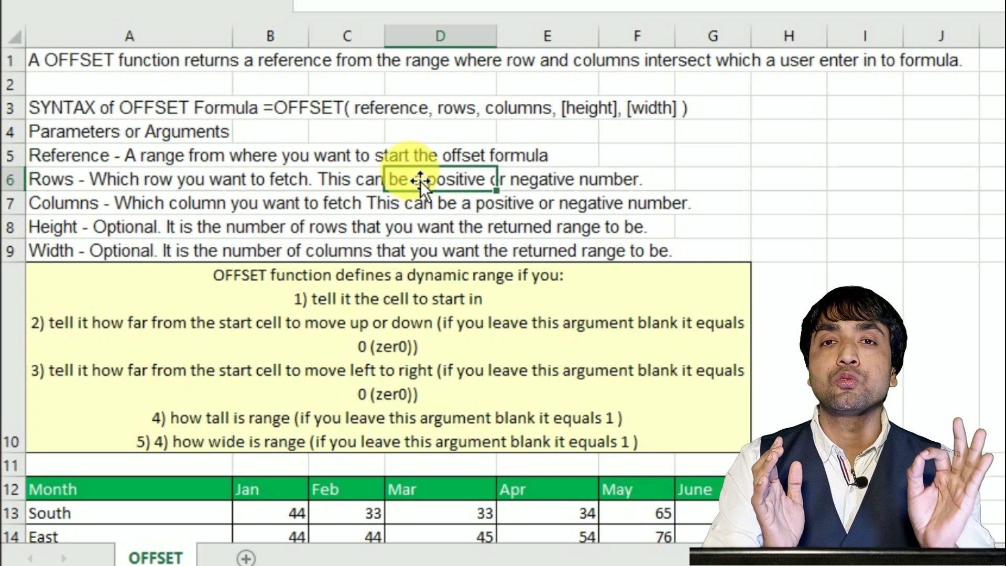
Step: Start an OFFSET formula in the empty cell I5 to bring up its argument list
left_click(875, 163)
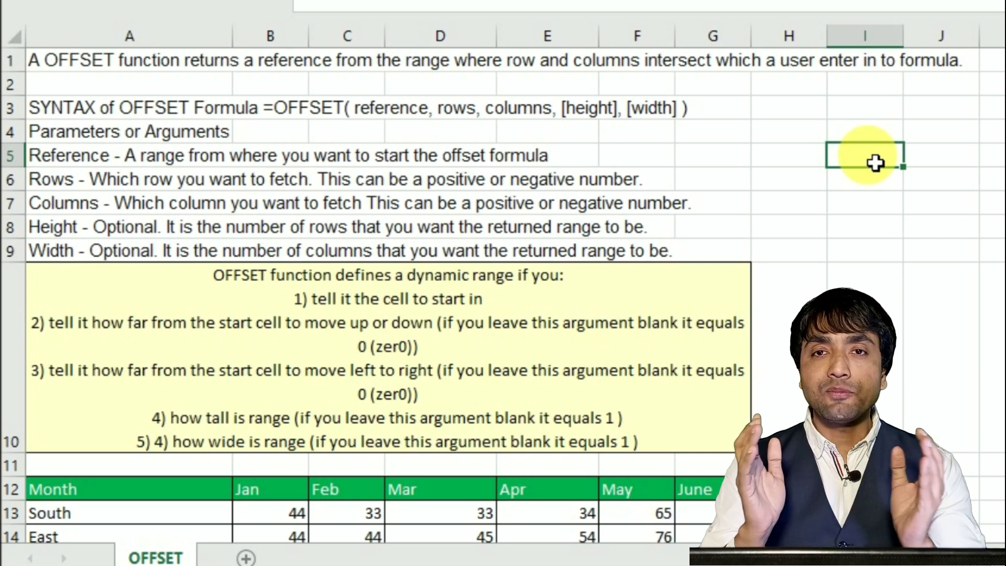
type("=")
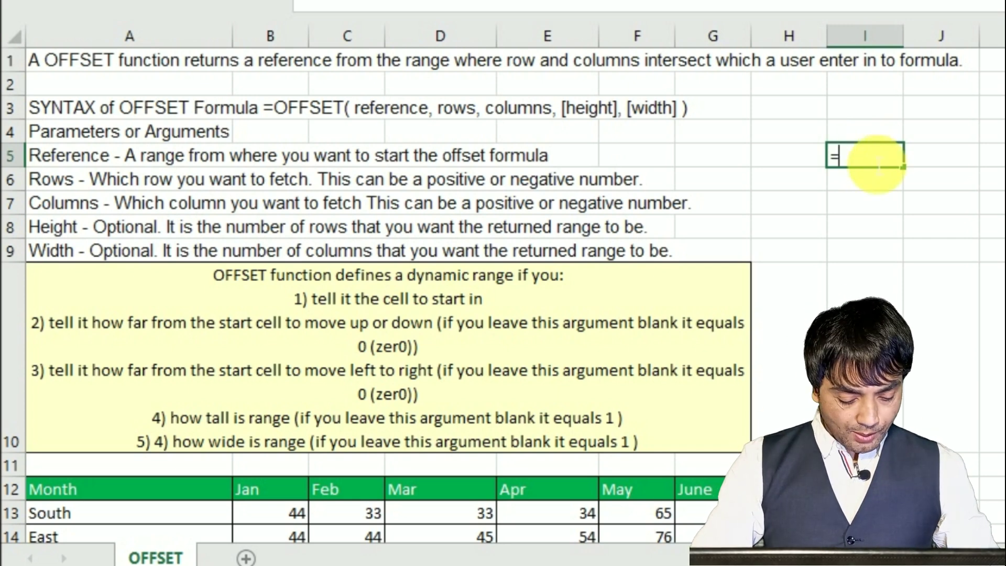
type("offset")
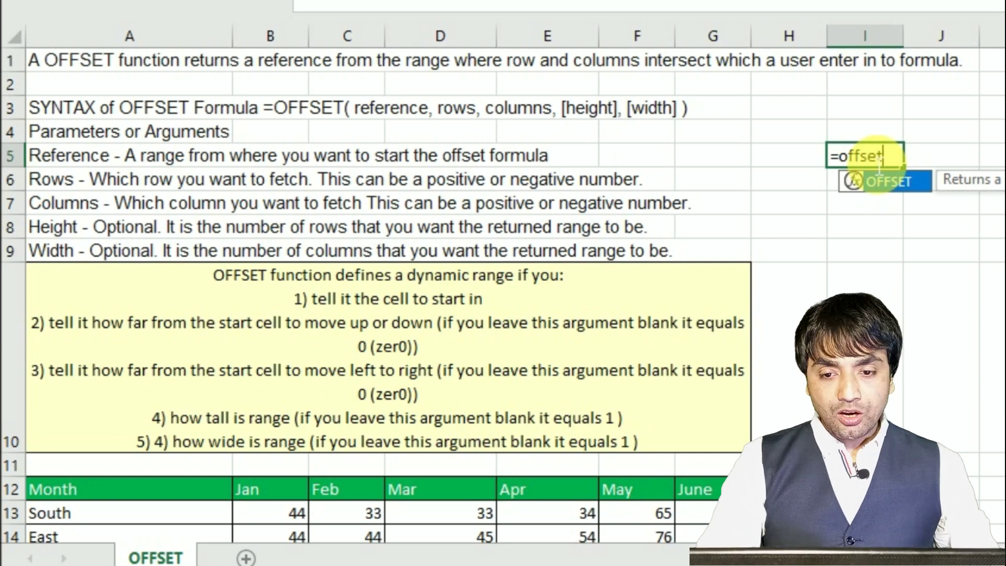
key("Tab")
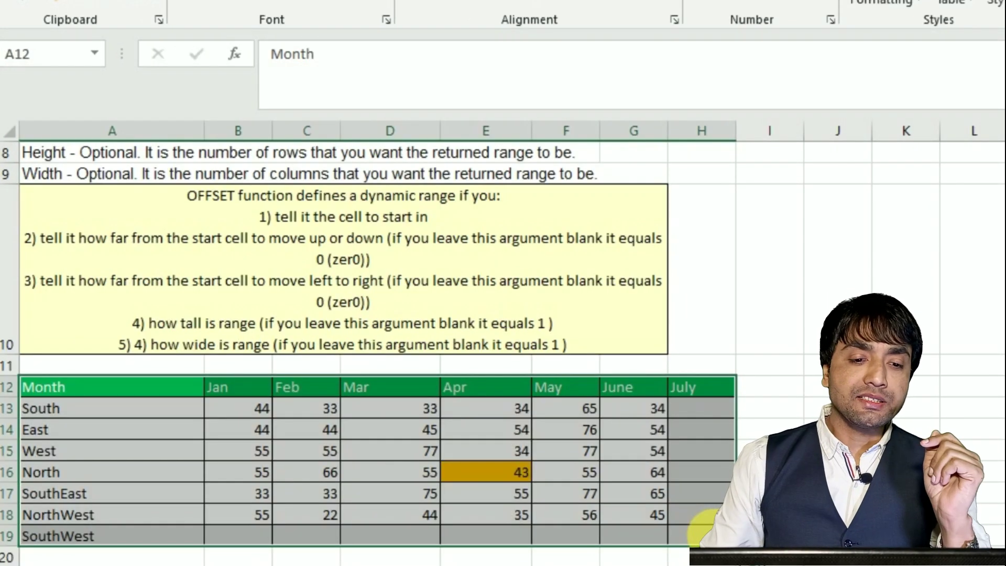
Step: Clear the North value for April in cell E16 and re-enter 43
left_click(123, 436)
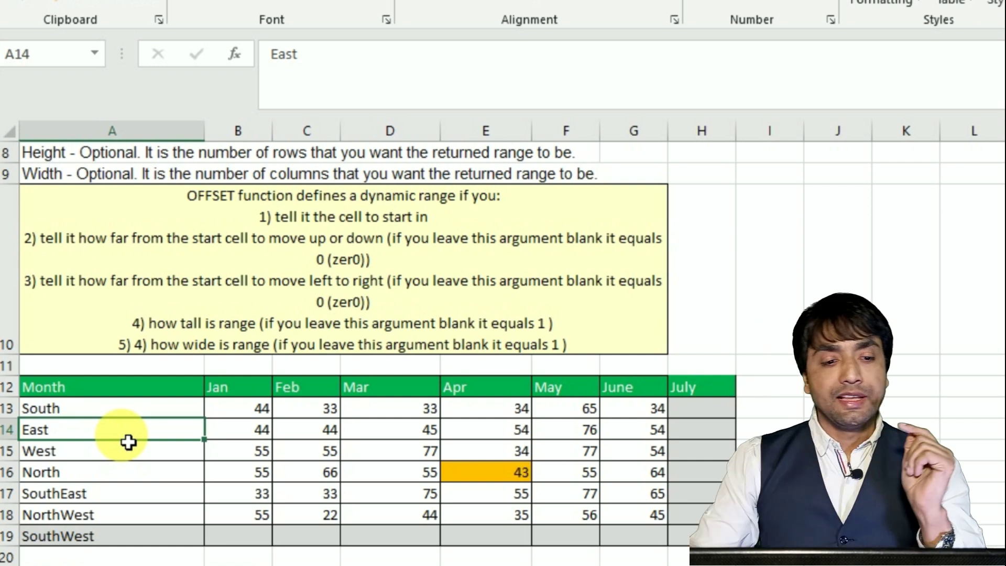
left_click(520, 478)
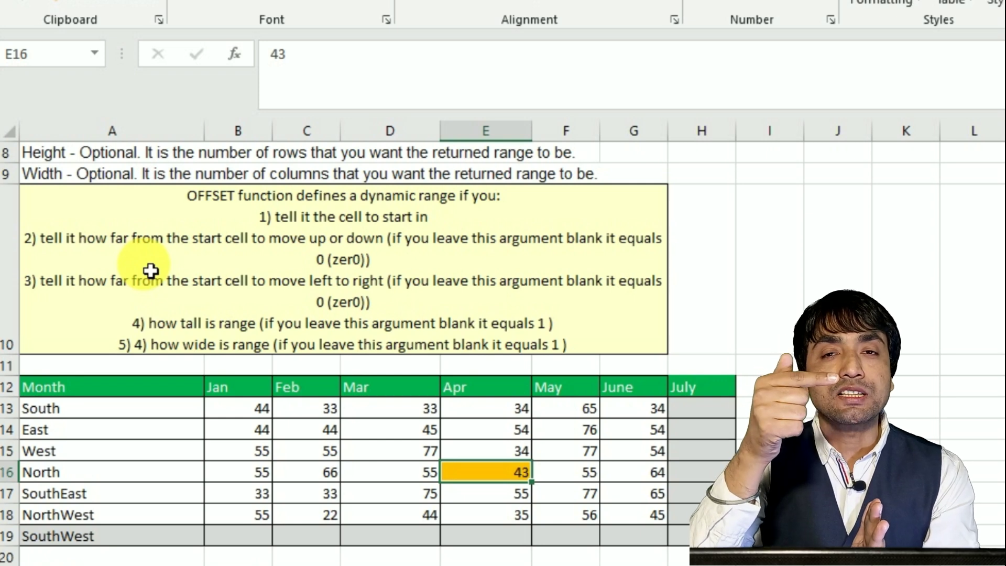
key("BackSpace")
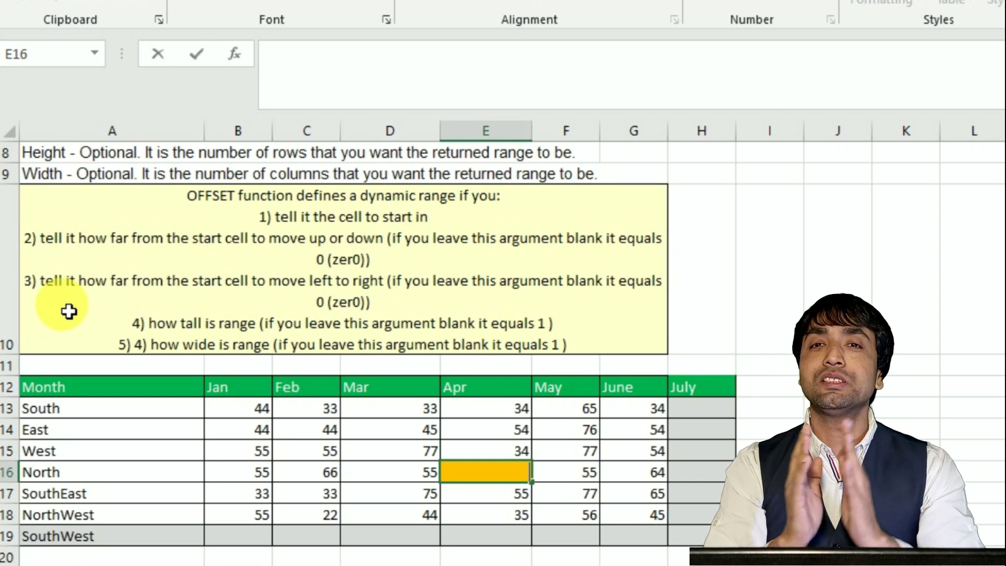
type("43")
key("ctrl+Return")
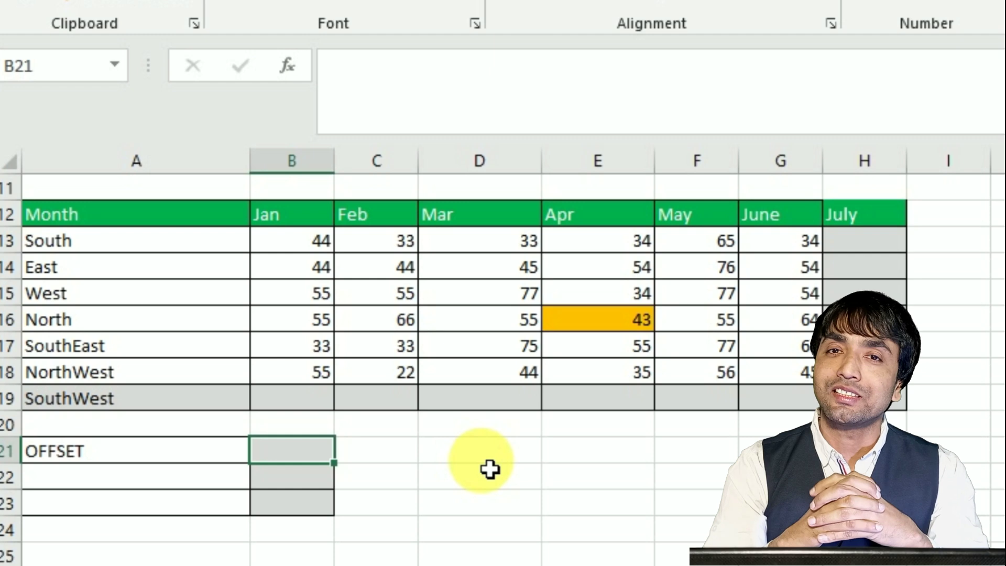
Step: Enter =OFFSET(A12,5,5) in cell B21 beside the OFFSET label
type("=")
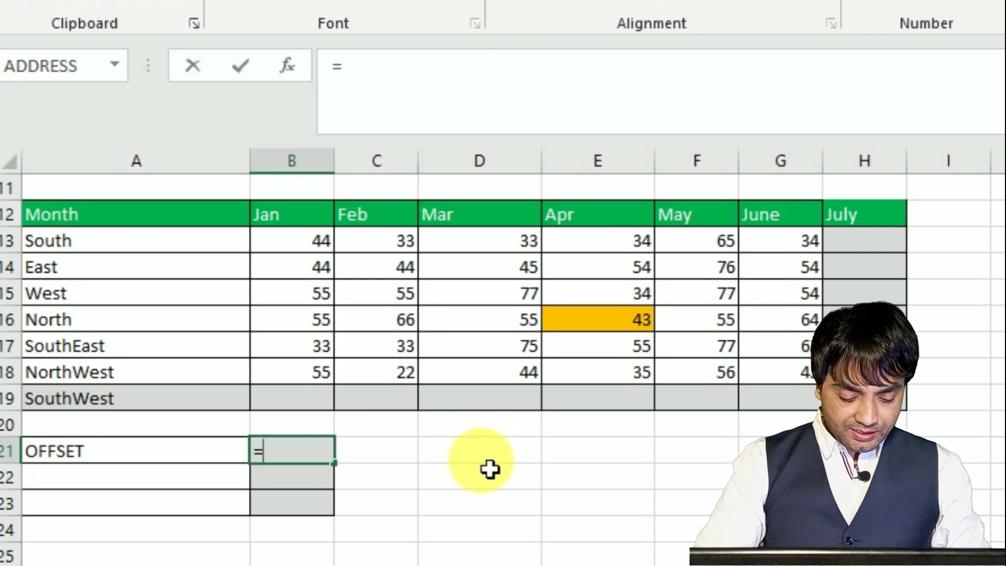
type("offset")
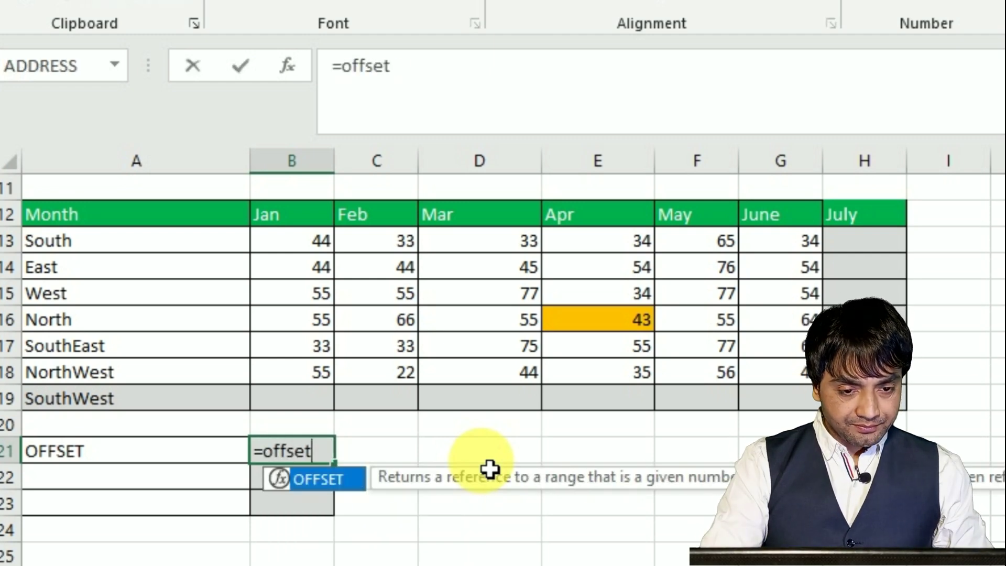
key("Tab")
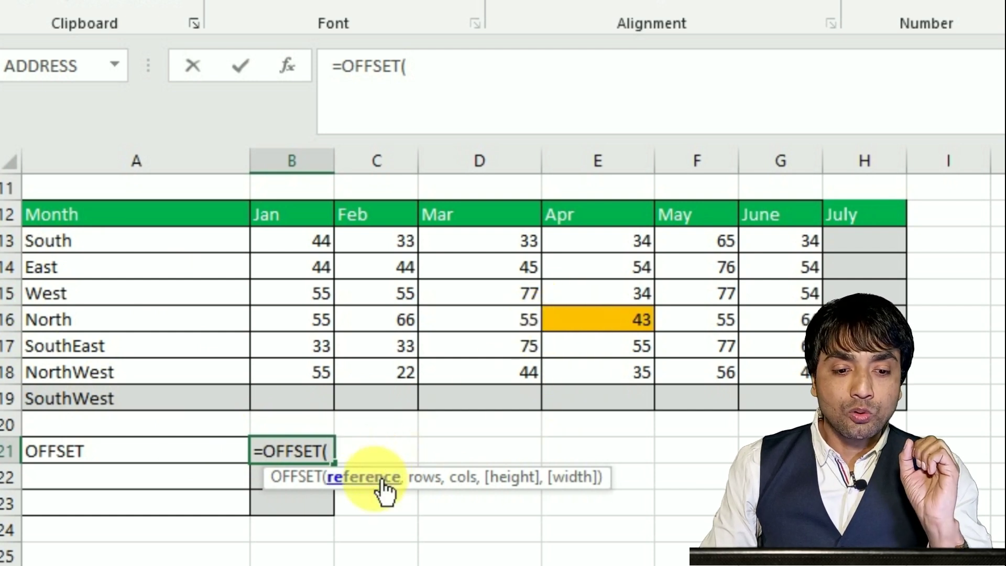
left_click(75, 225)
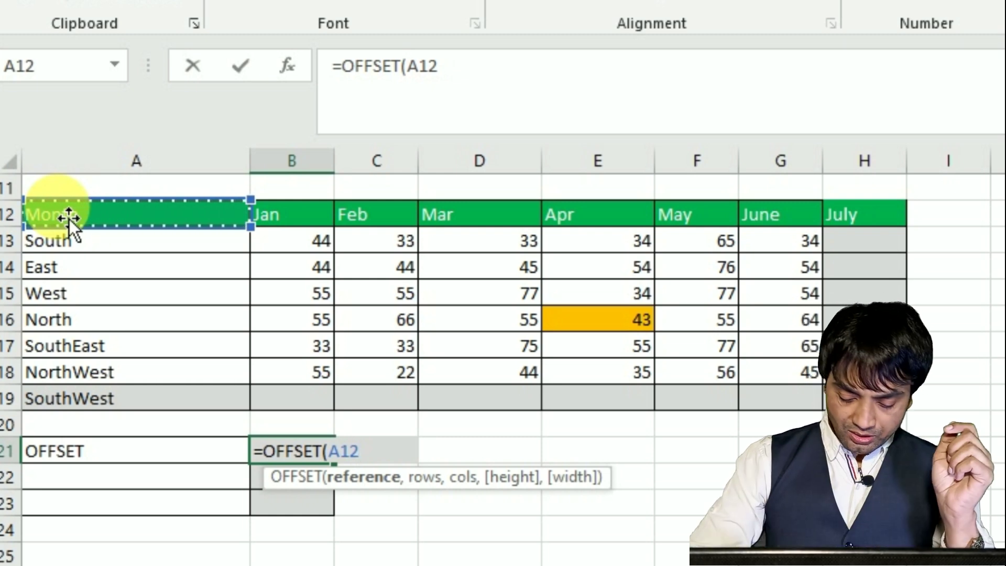
type(",")
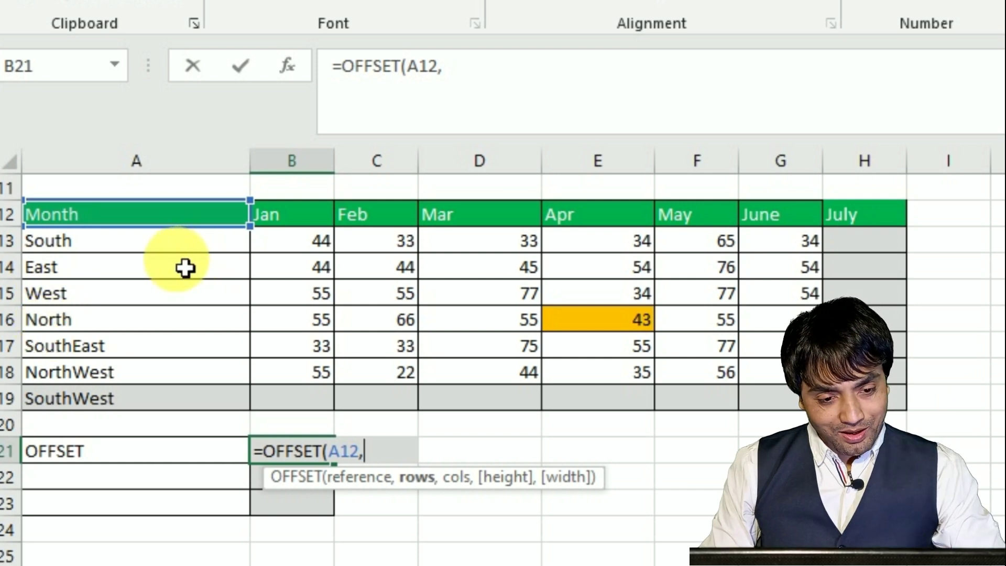
type("5")
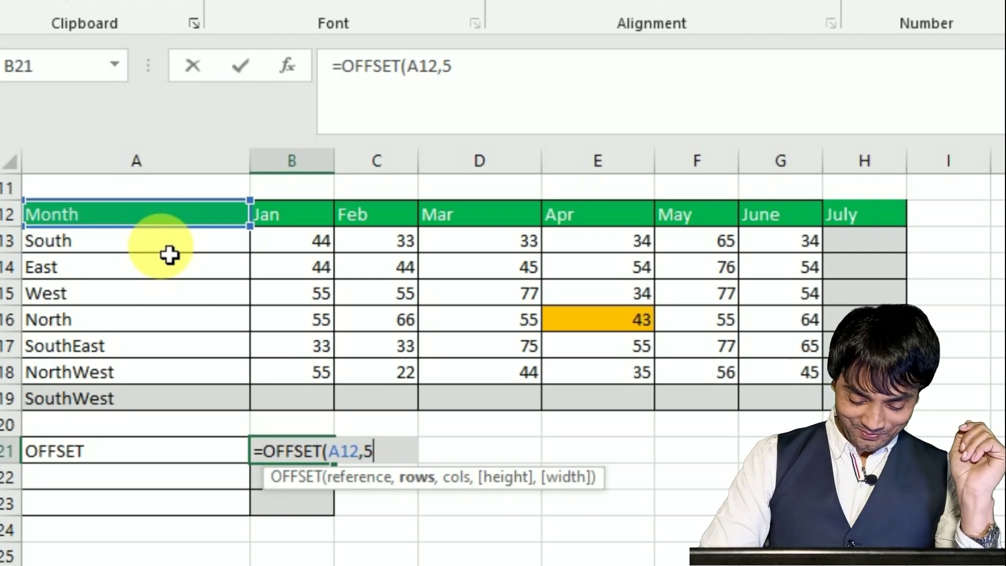
type(",")
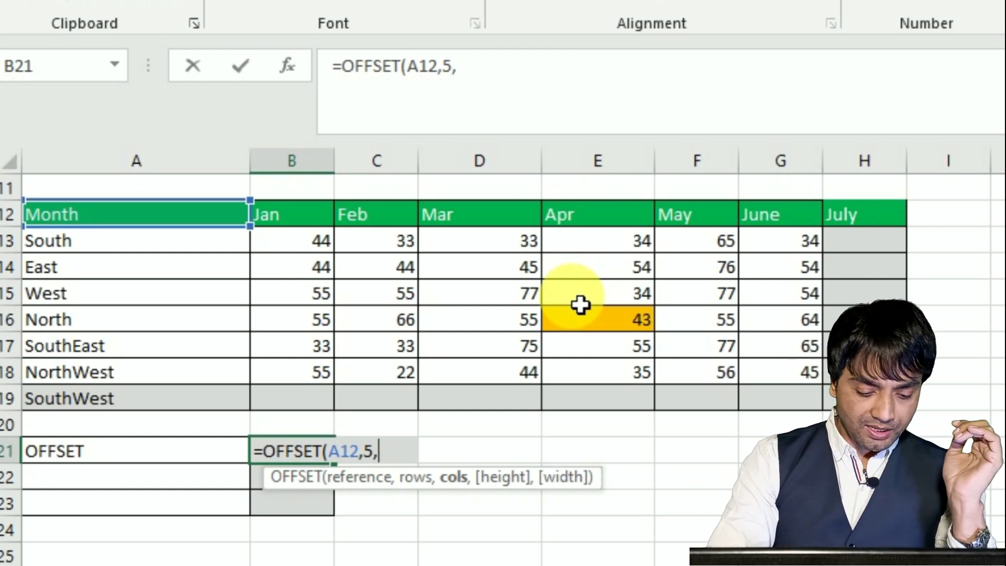
type("5")
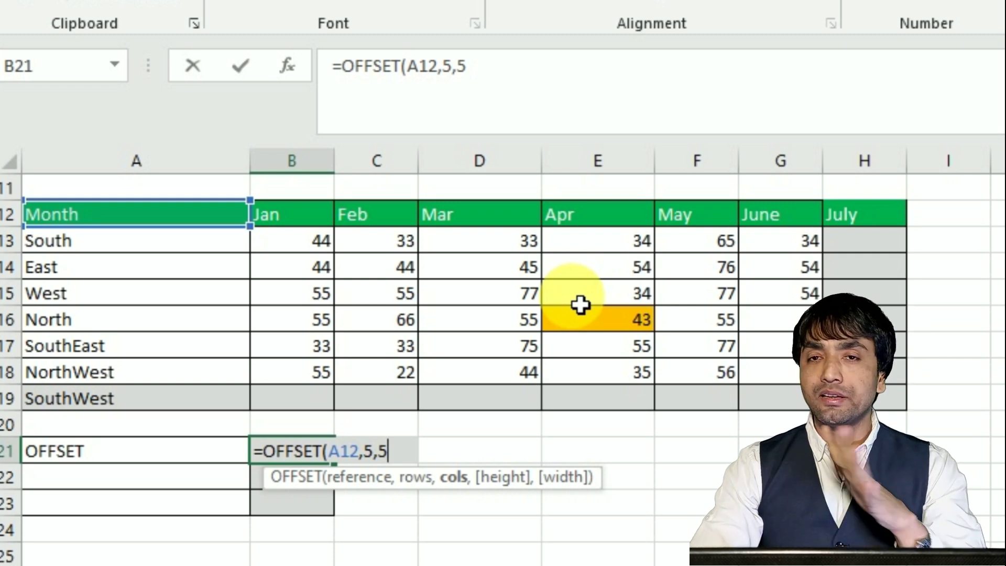
type(")")
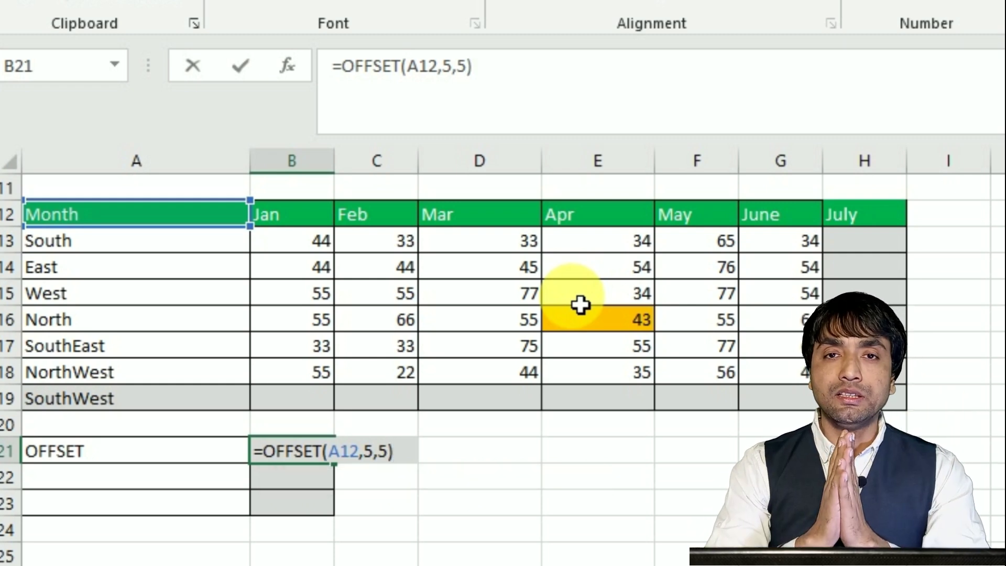
key("Return")
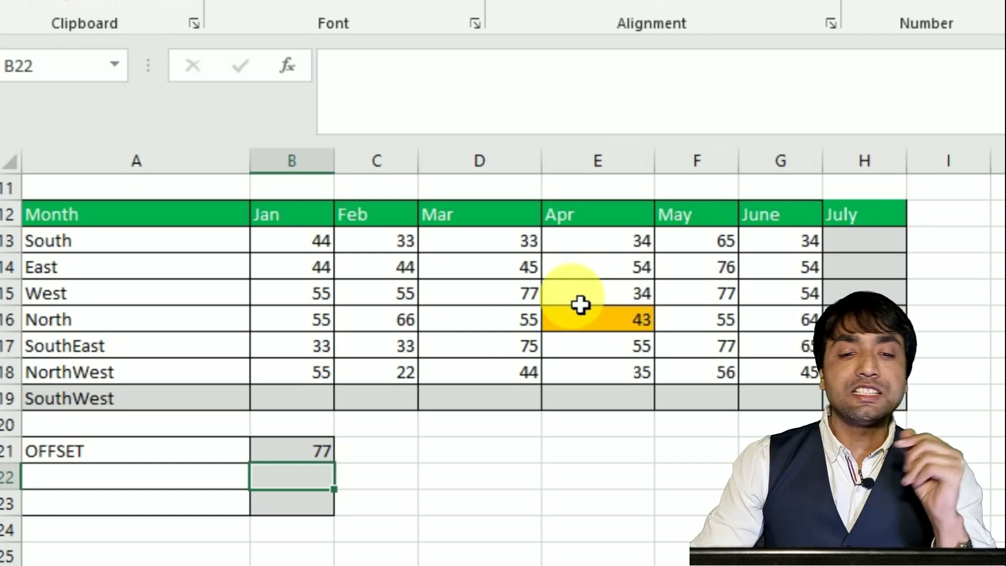
Step: Fill the SouthEast value for May in cell F17 with red
left_click(733, 352)
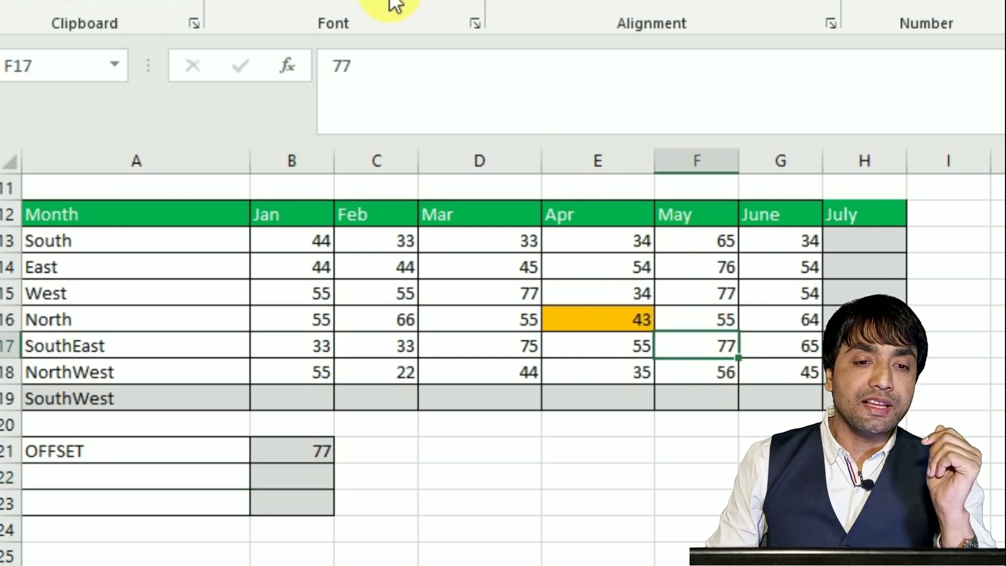
left_click(422, 4)
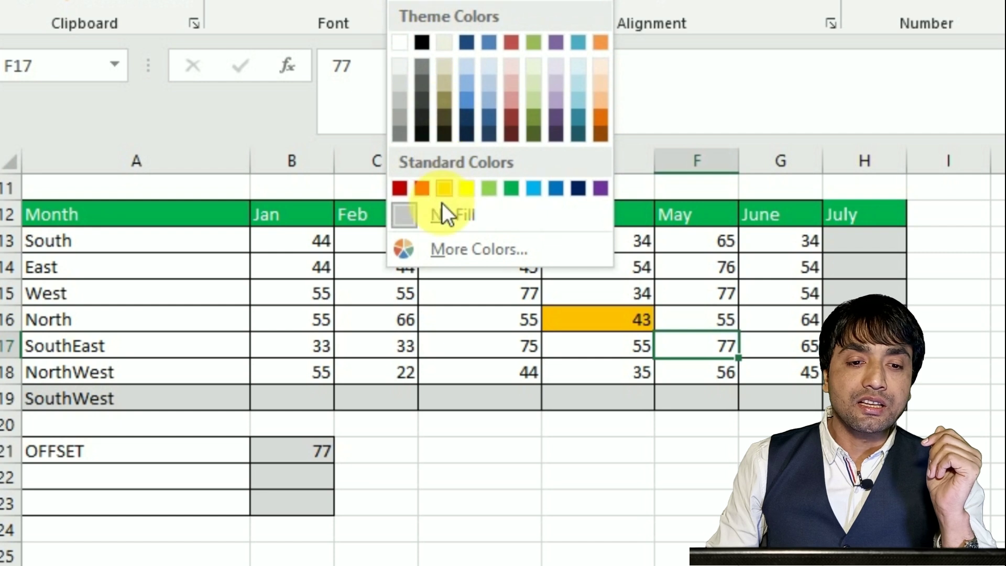
left_click(399, 188)
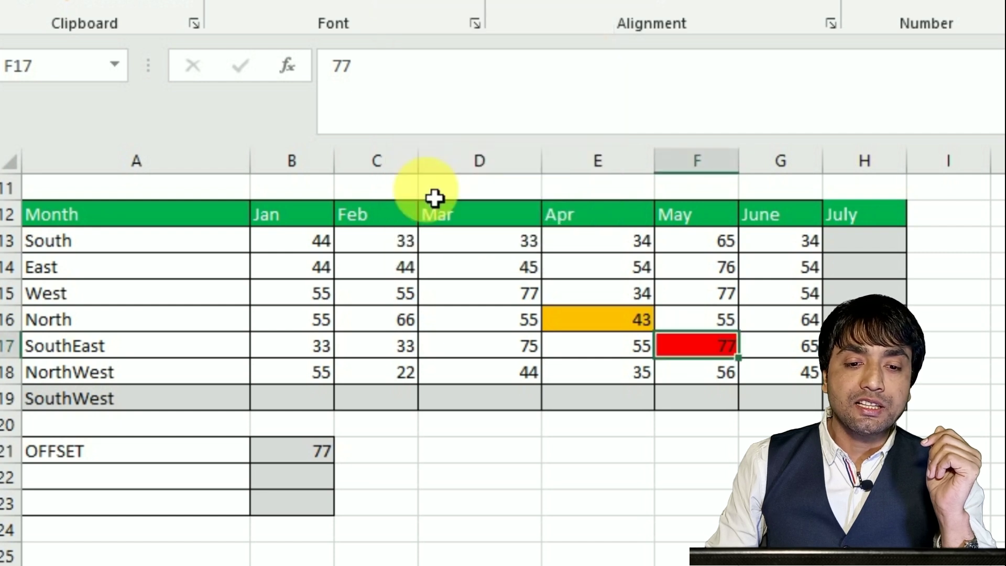
left_click(626, 332)
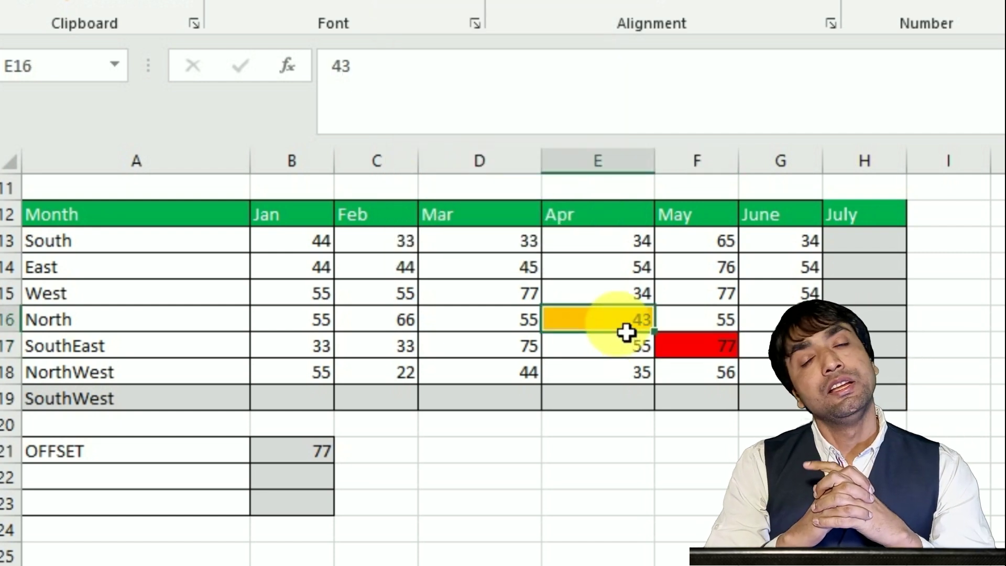
Step: Insert a blank column before column A, to the left of the Month table
right_click(81, 161)
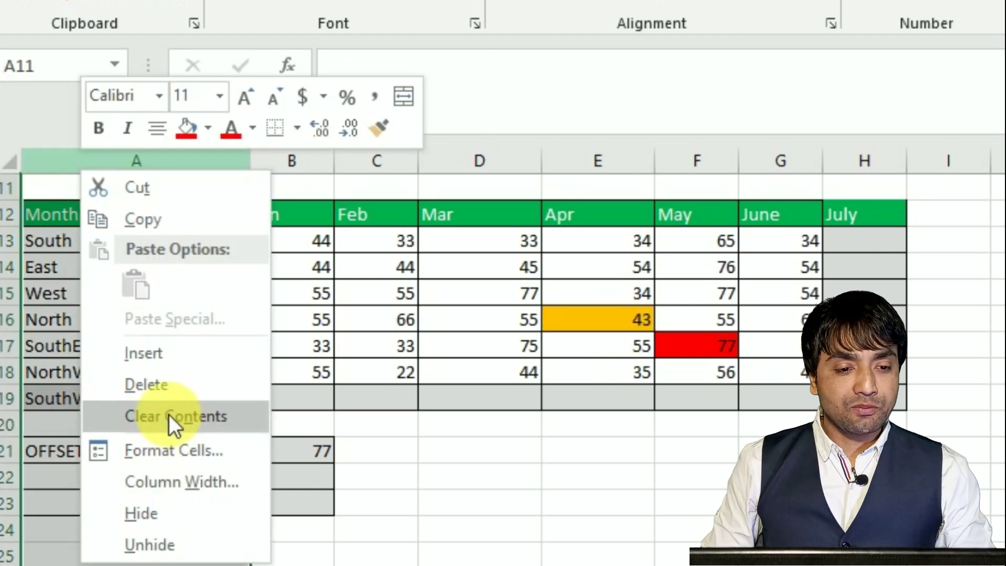
left_click(162, 353)
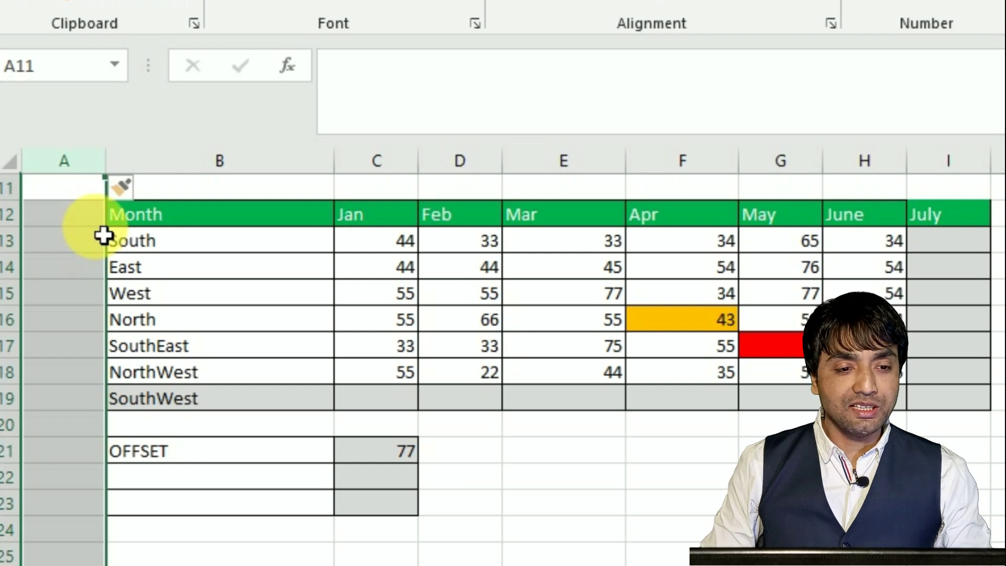
left_click(96, 220)
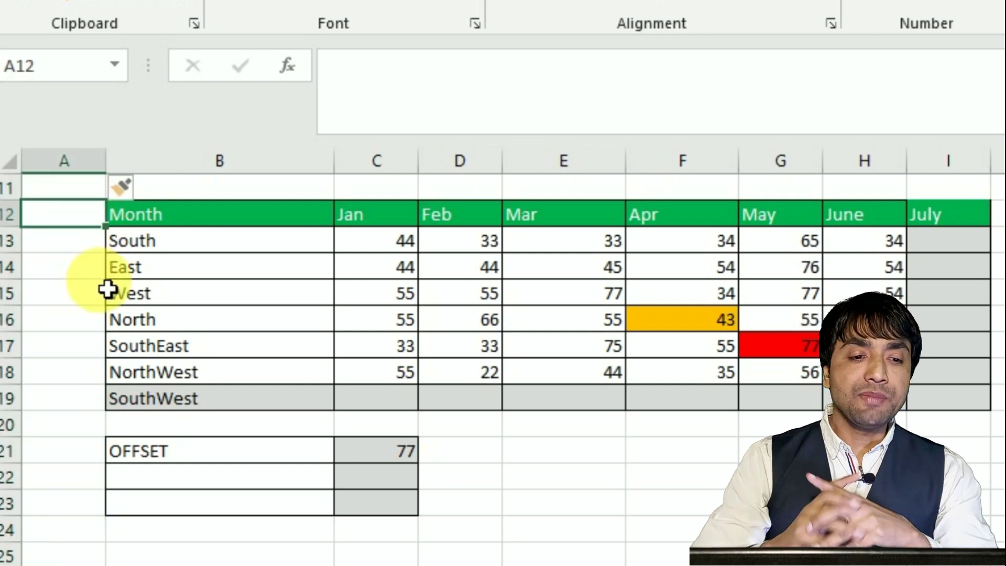
left_click(176, 224)
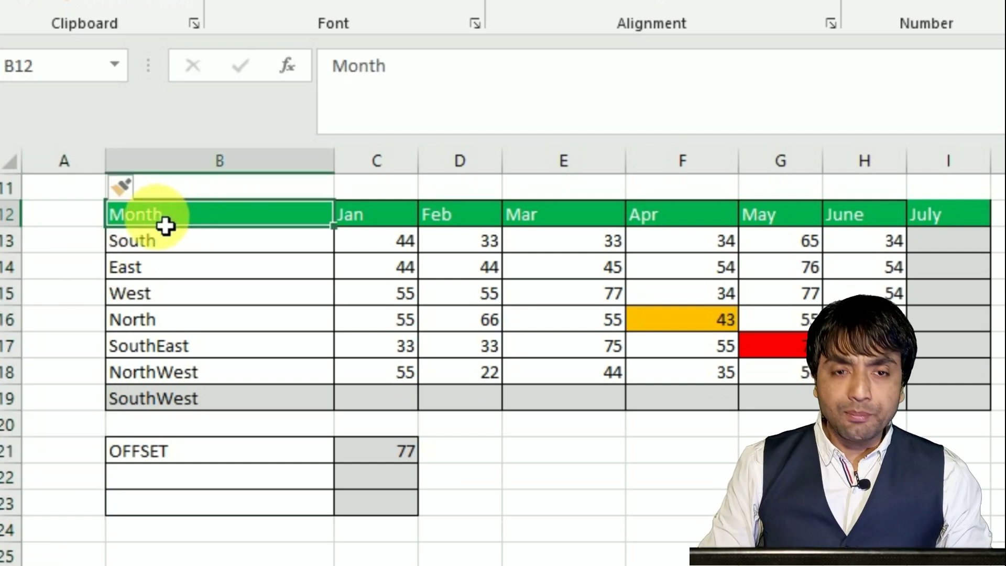
Step: Number the table rows 1 to 5 in cells A12:A16, starting at the Month header row
left_click(83, 217)
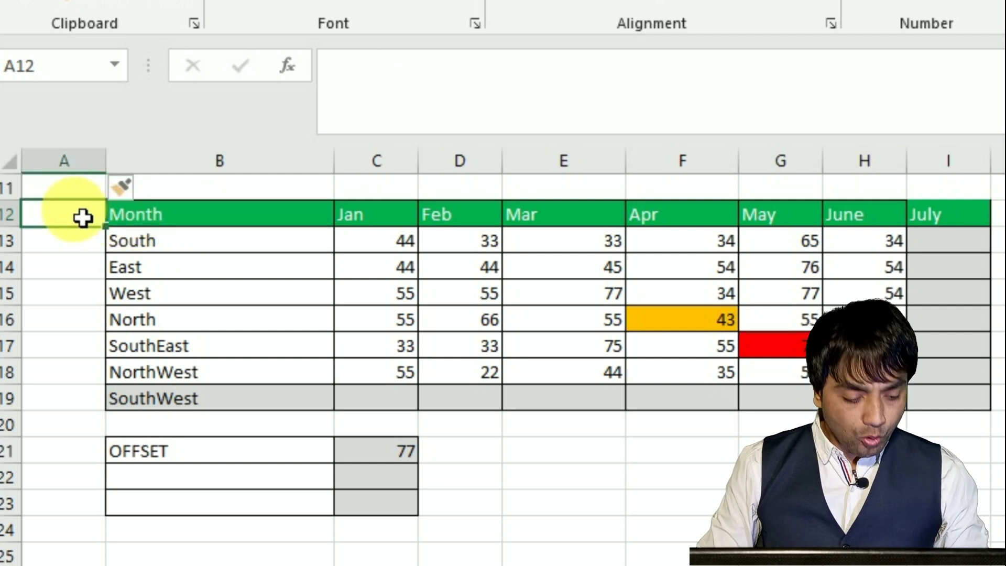
type("1")
key("Return")
type("2")
key("Return")
type("3")
key("Return")
type("4")
key("Return")
type("5")
key("Return")
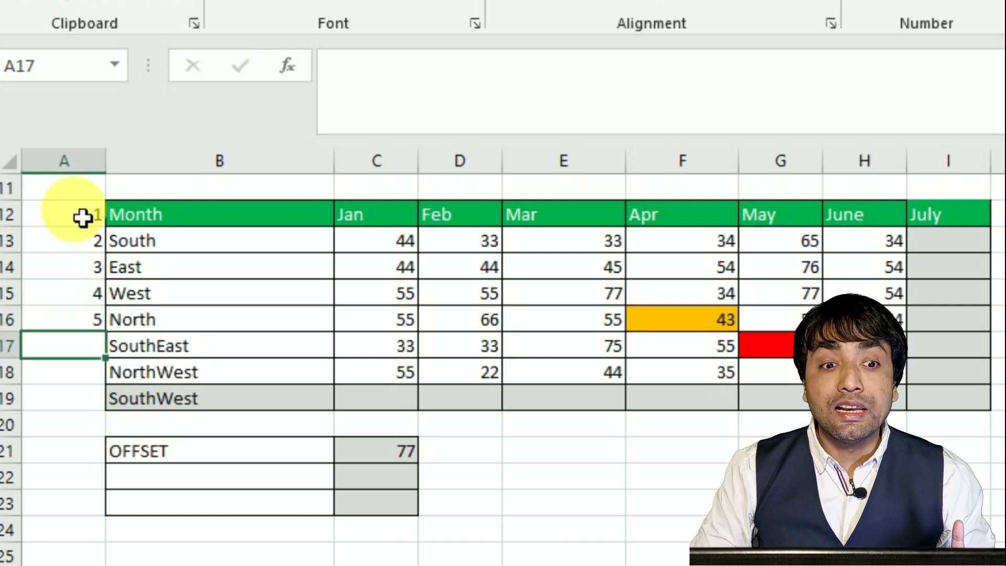
Step: Clear the row numbers from cells A12:A17
key("Up")
key("Up")
key("Up")
key("Up")
key("Up")
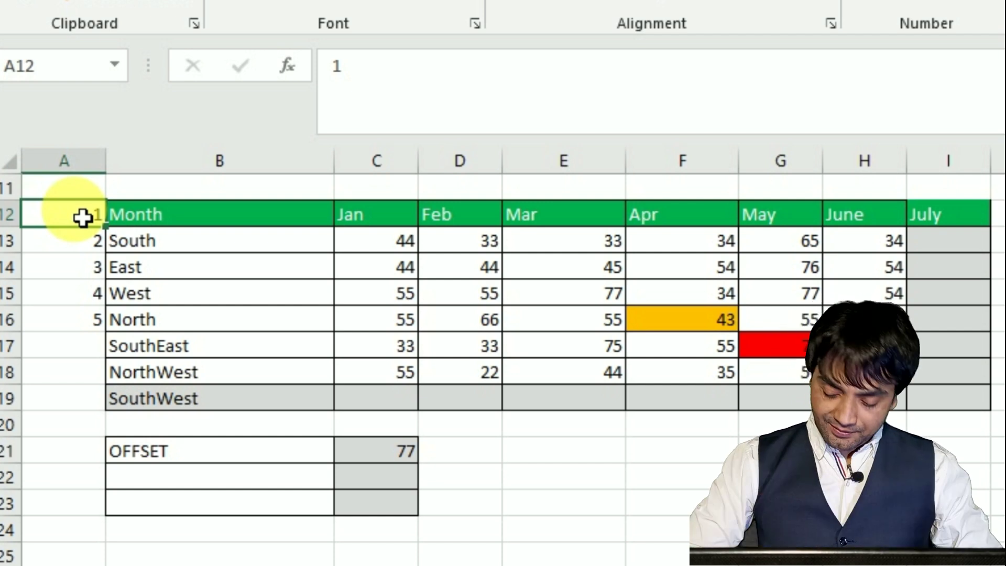
key("shift+Down")
key("shift+Down")
key("shift+Down")
key("shift+Down")
key("shift+Down")
key("Delete")
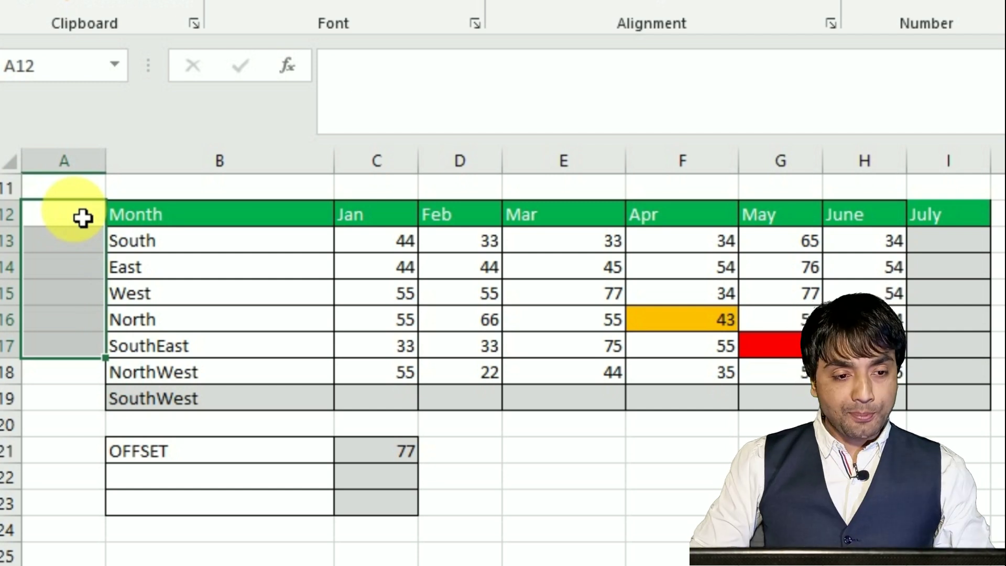
Step: Number the table rows 0 to 7 in cells A12:A19, with 0 beside the Month header
left_click(82, 217)
type("0")
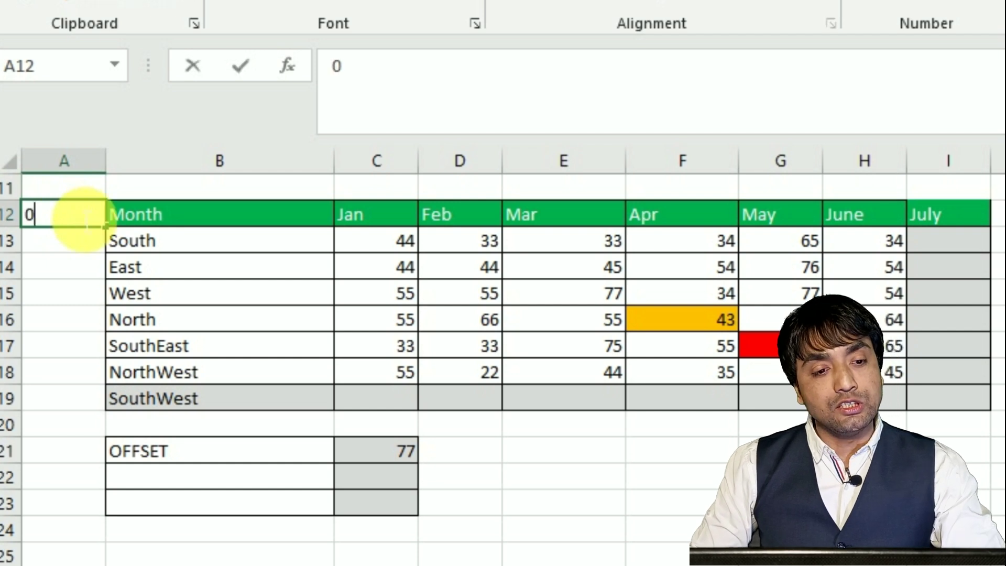
key("Return")
type("1 2 3 4 5 6 ")
type("7")
key("Return")
Step: Number the table columns 0 to 7 in cells B11:I11, with 0 above the Month column
key("Up")
key("Up")
key("Up")
key("Up")
key("Up")
key("Up")
key("Up")
key("Up")
key("Up")
key("Right")
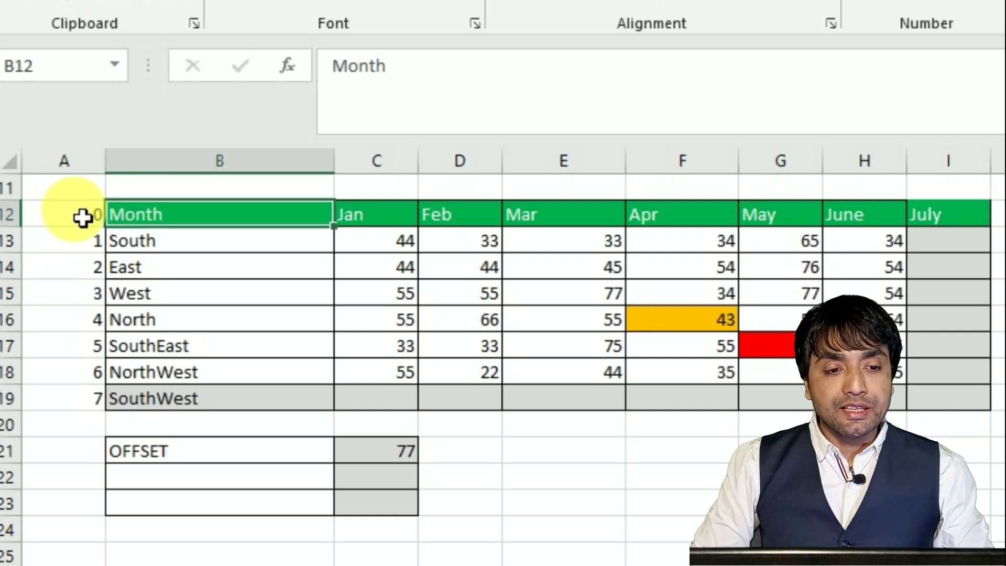
type("0\t1")
key("Tab")
type("2\t3\t4")
key("ctrl+Return")
key("Tab")
type("5")
key("Tab")
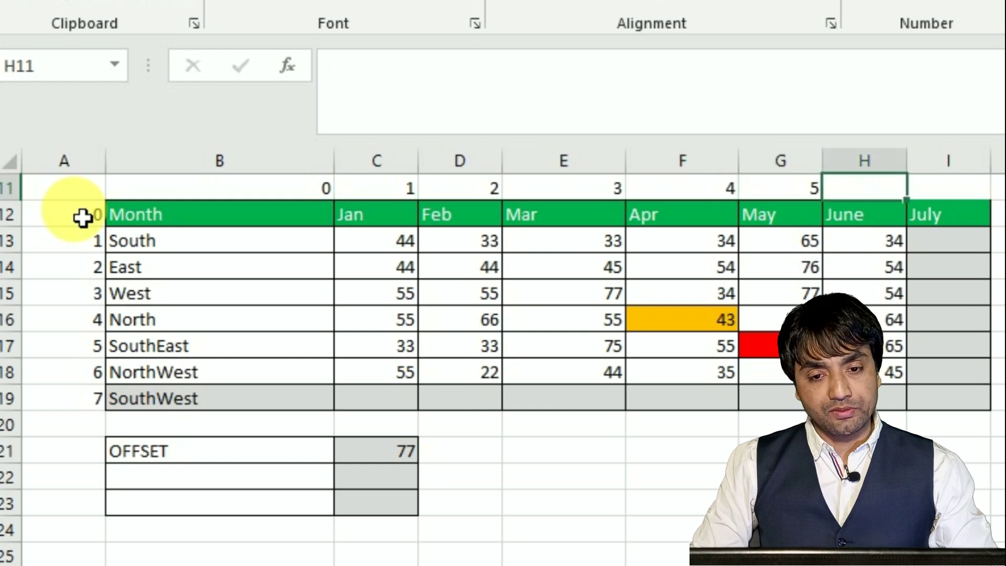
type("6")
key("Tab")
type("7")
key("Tab")
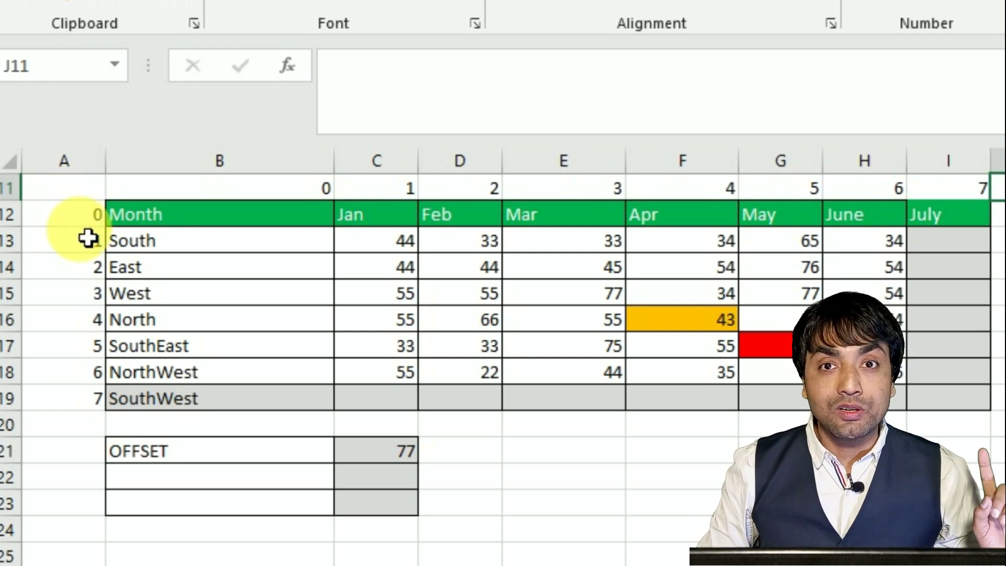
Step: Change the row and column offsets in cell C21 so the formula reads =OFFSET(B12,4,4), and reopen it for review
left_click(392, 457)
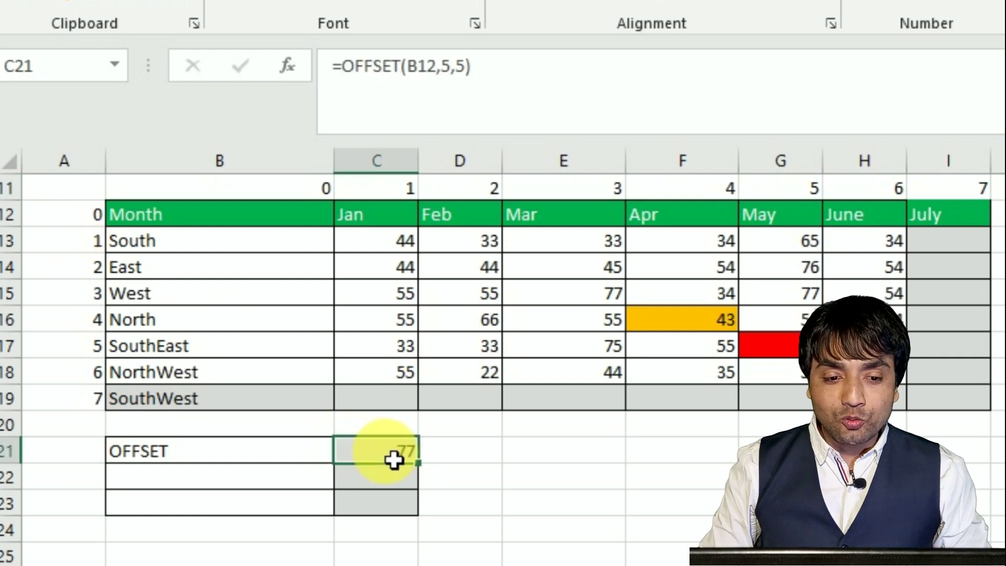
double_click(392, 457)
left_click(422, 450)
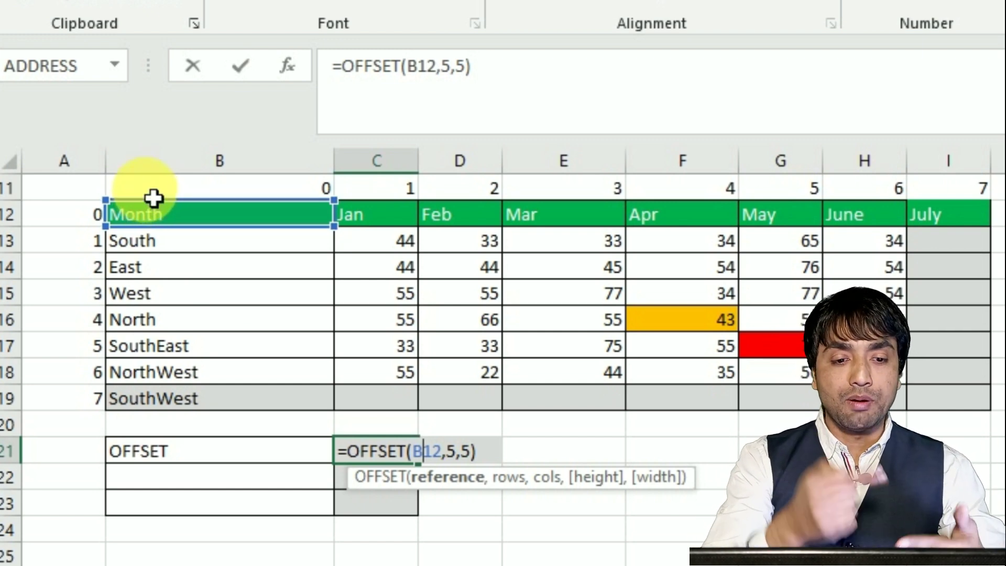
key("BackSpace")
key("BackSpace")
key("BackSpace")
key("BackSpace")
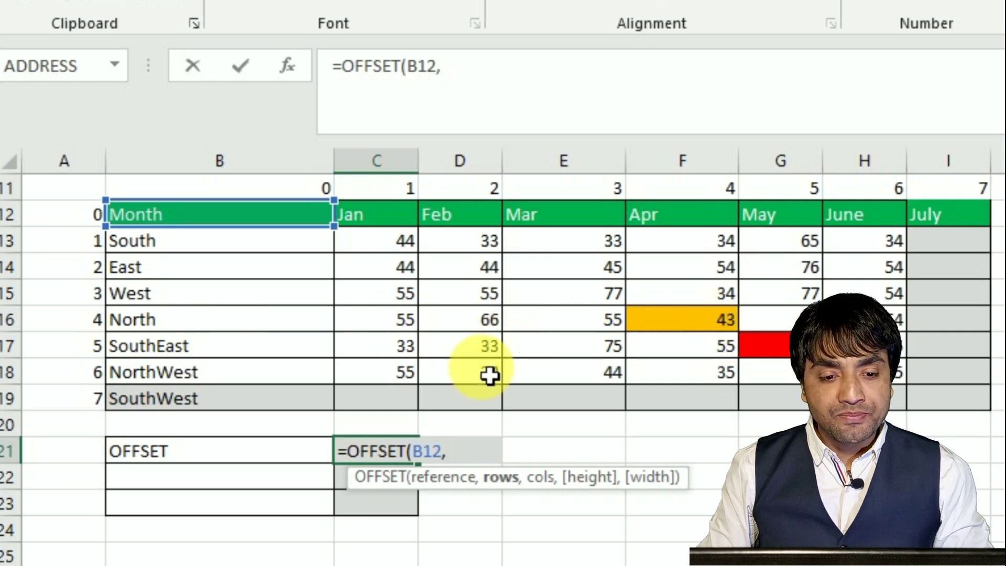
type("4")
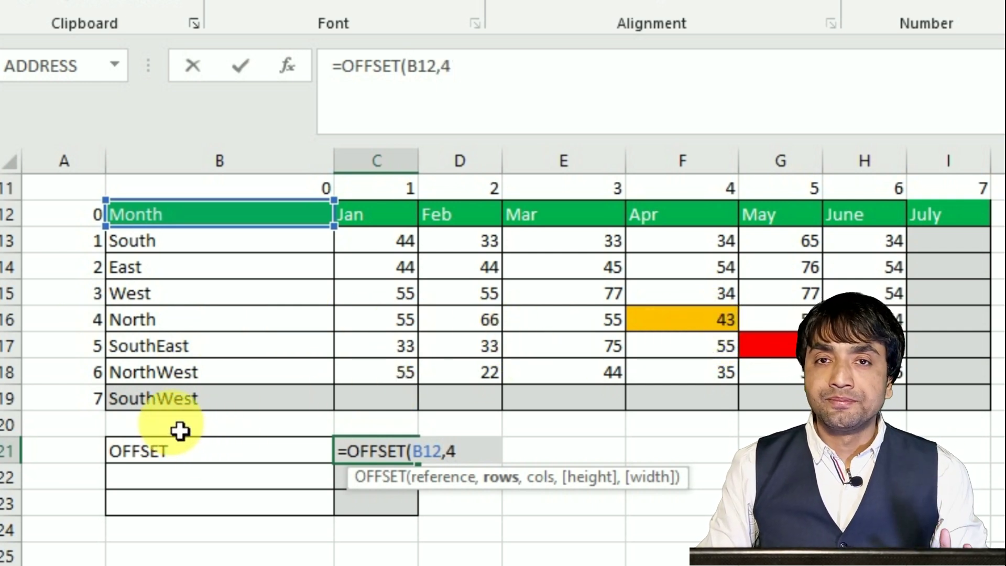
type(",")
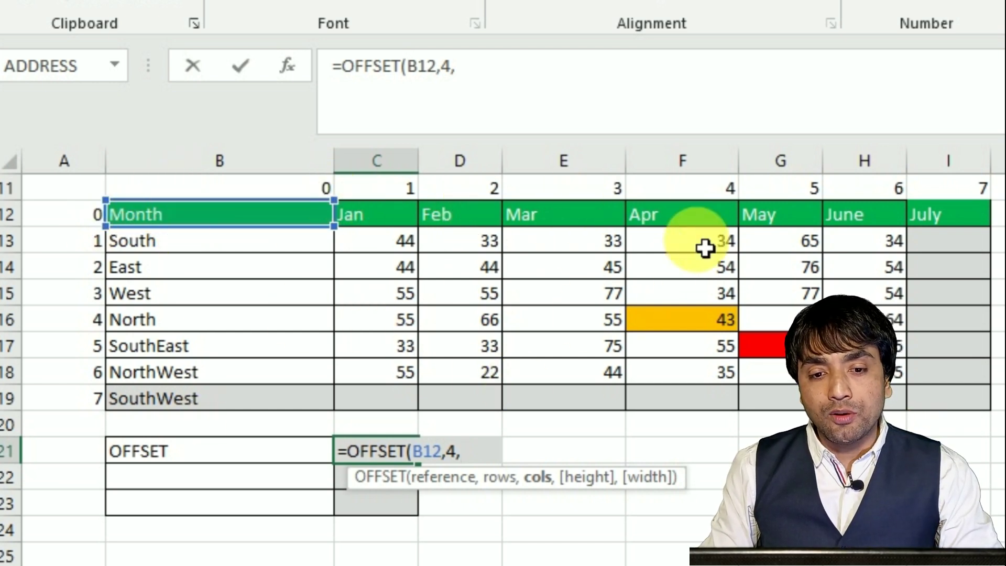
type("4")
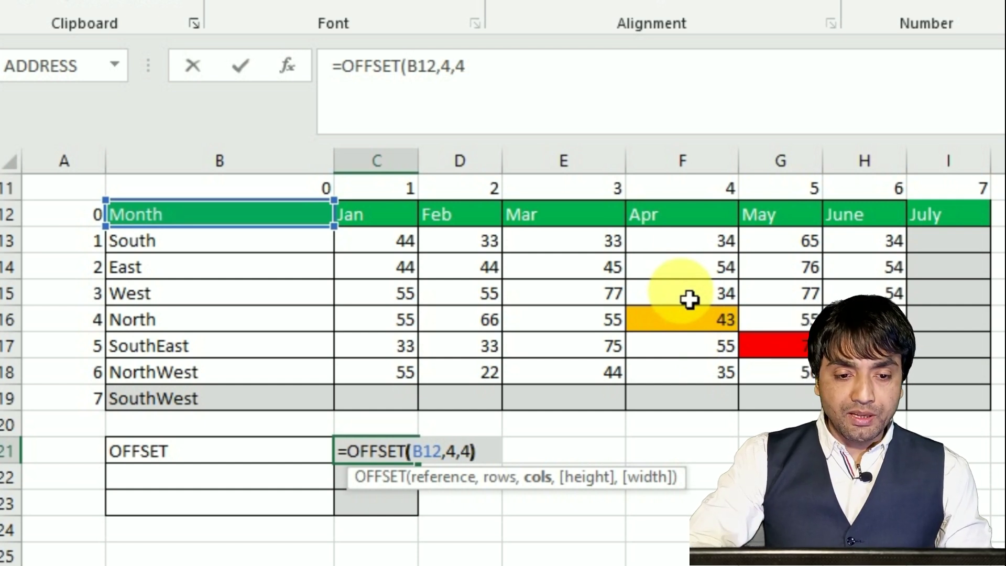
type(")")
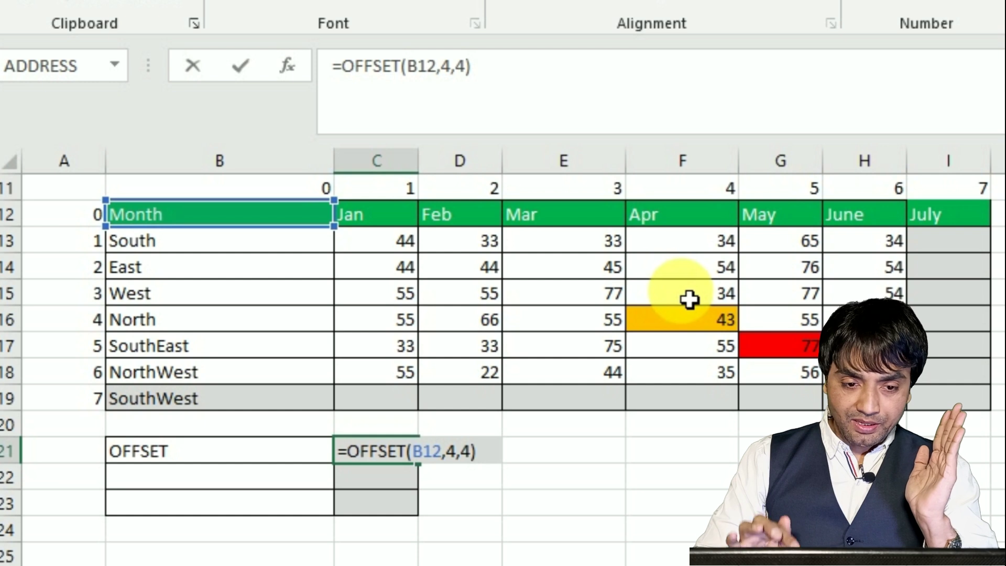
key("Return")
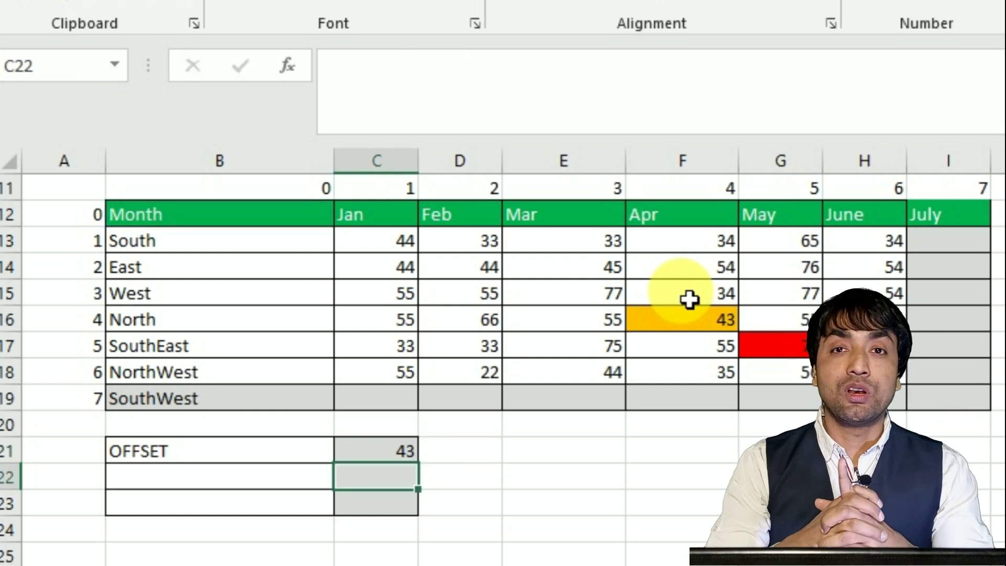
double_click(400, 450)
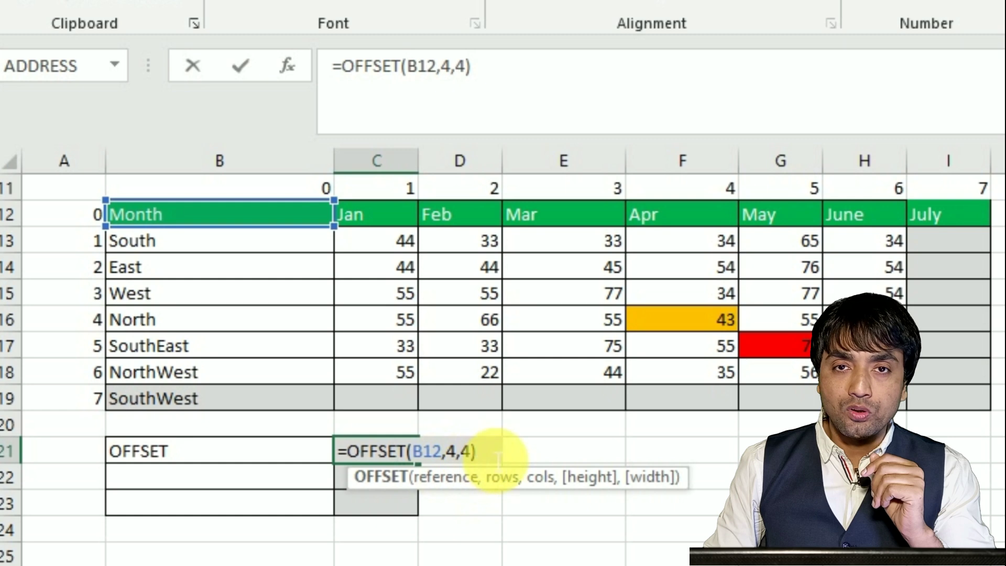
key("Return")
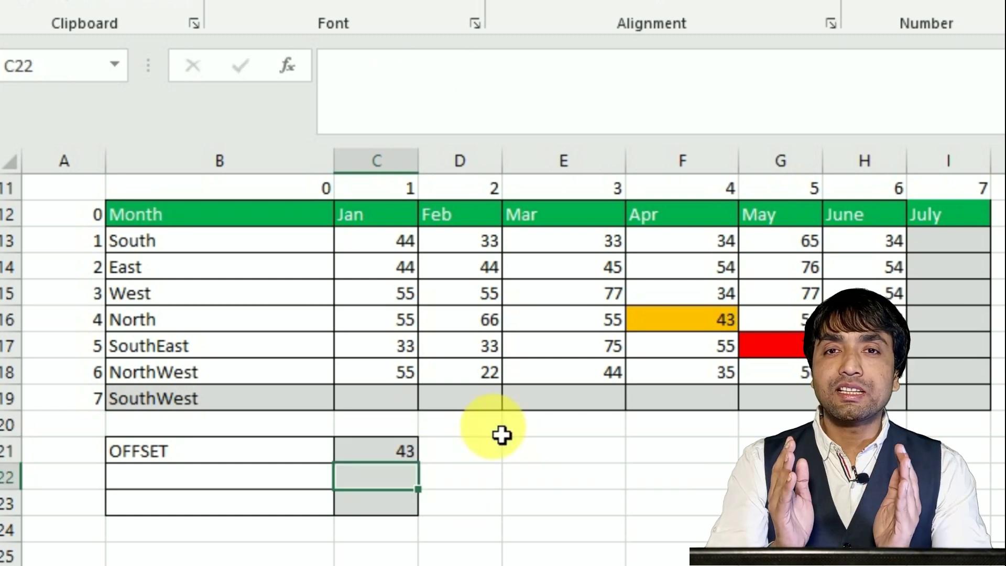
Step: Enter =OFFSET(B13,3,4) in cell C22, using the South cell as the reference
type("=o")
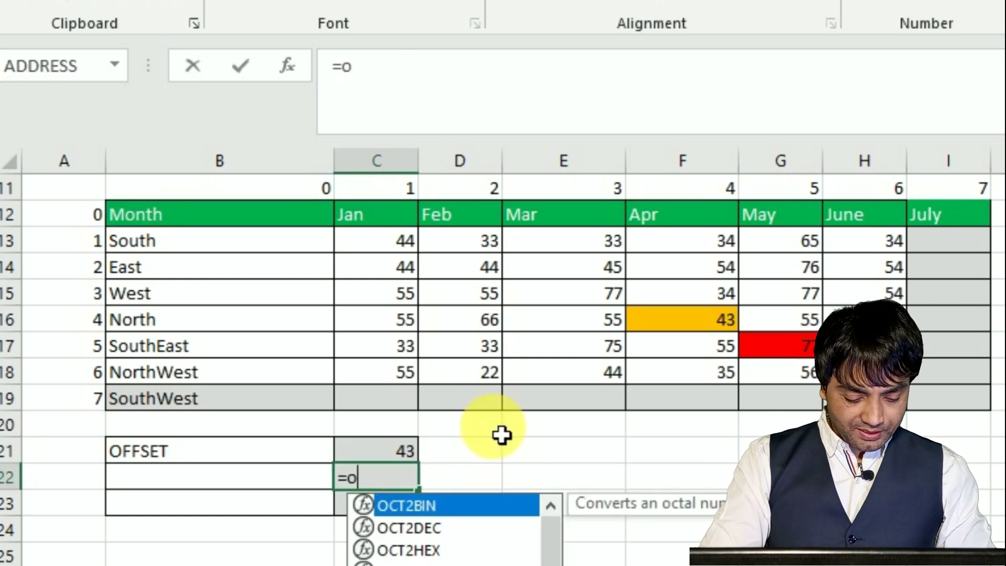
type("ffset")
key("Tab")
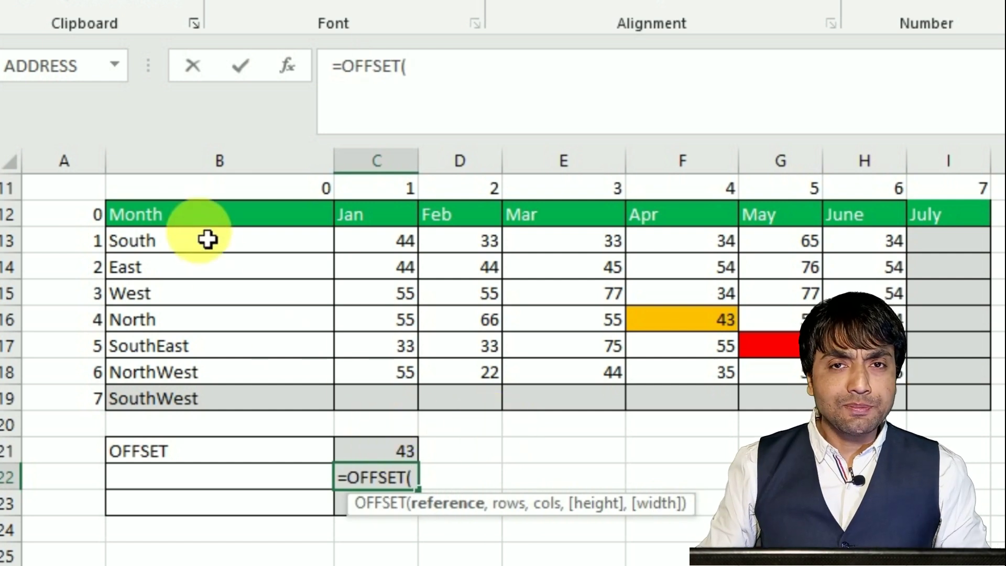
left_click(175, 252)
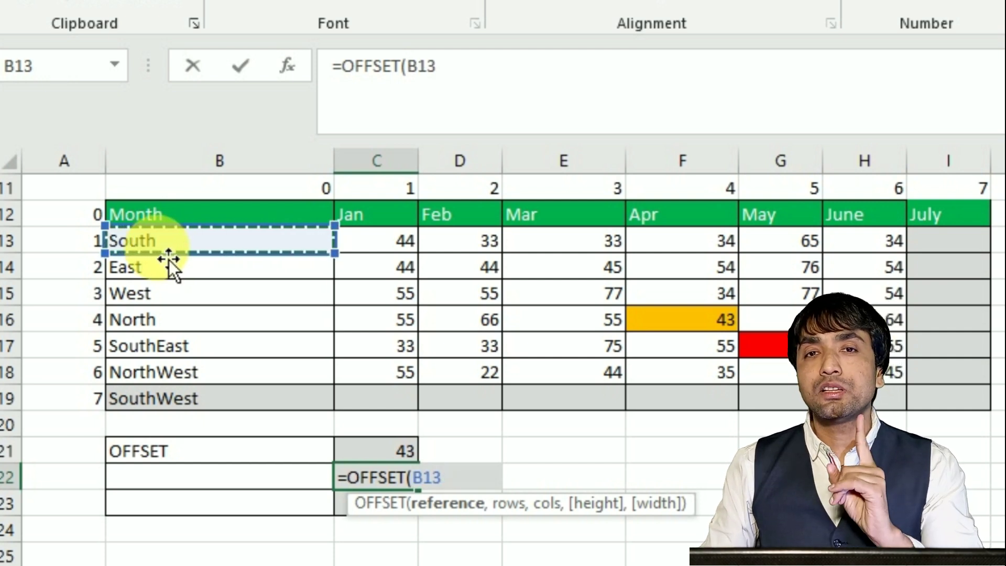
type(",")
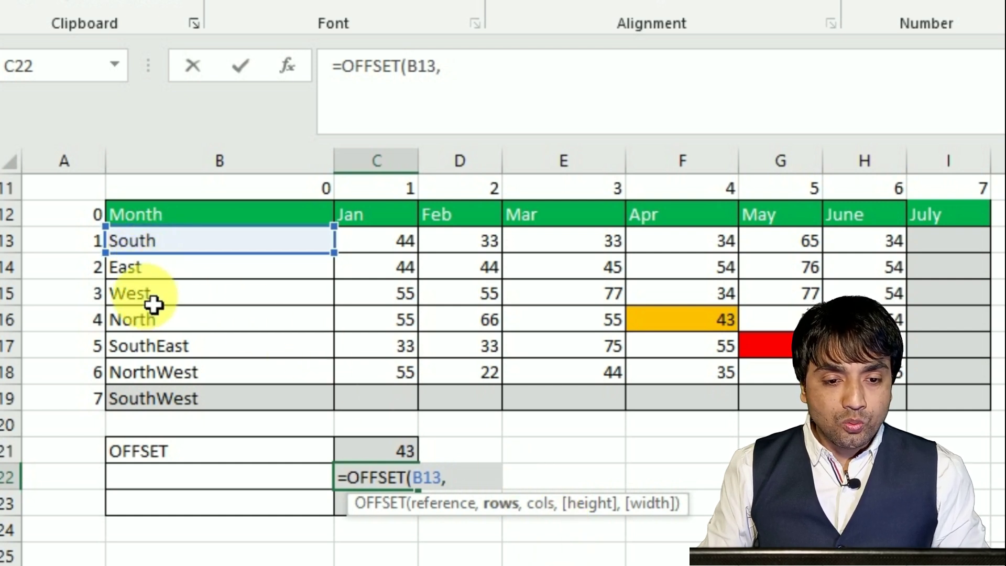
type("3")
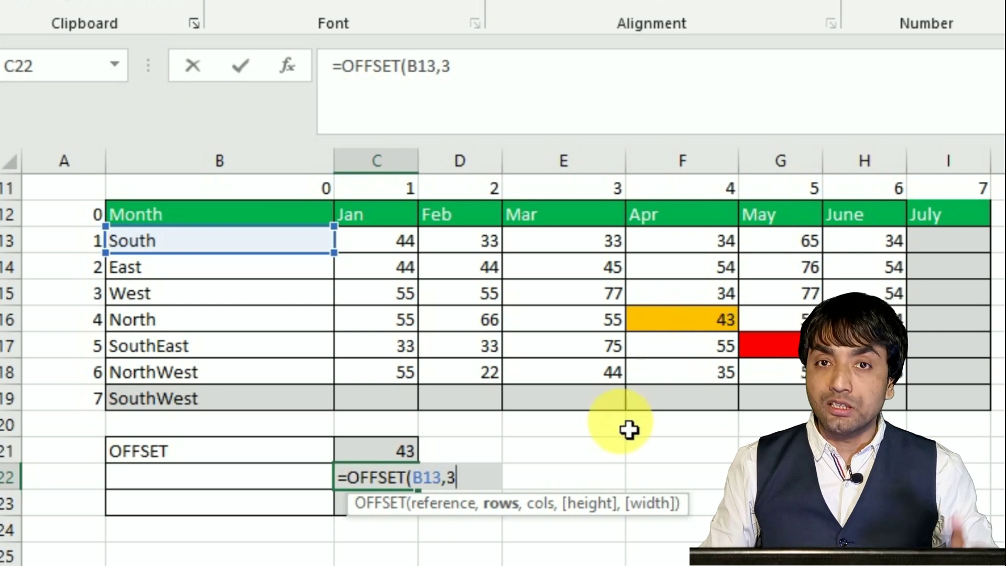
type(",")
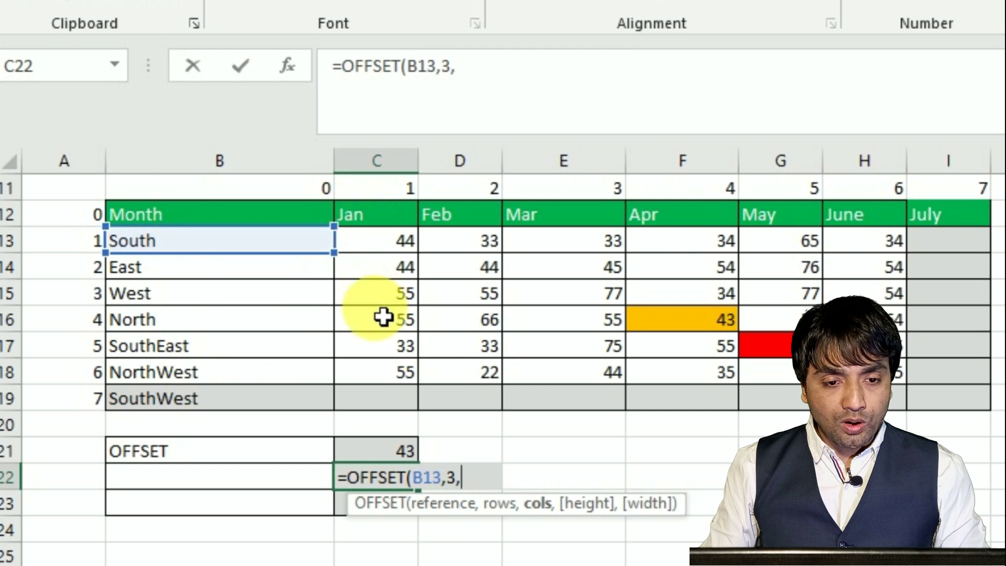
type("4)")
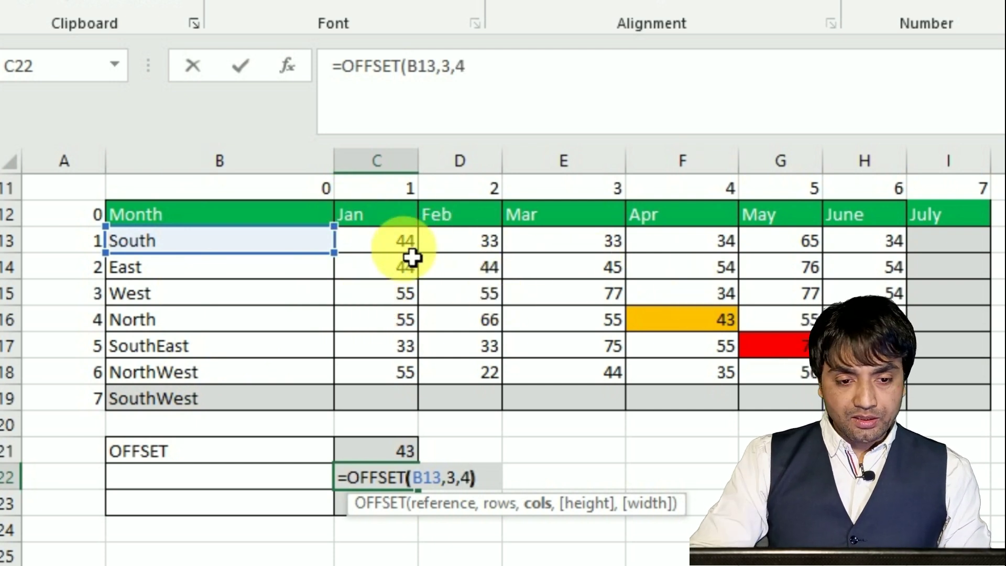
key("Return")
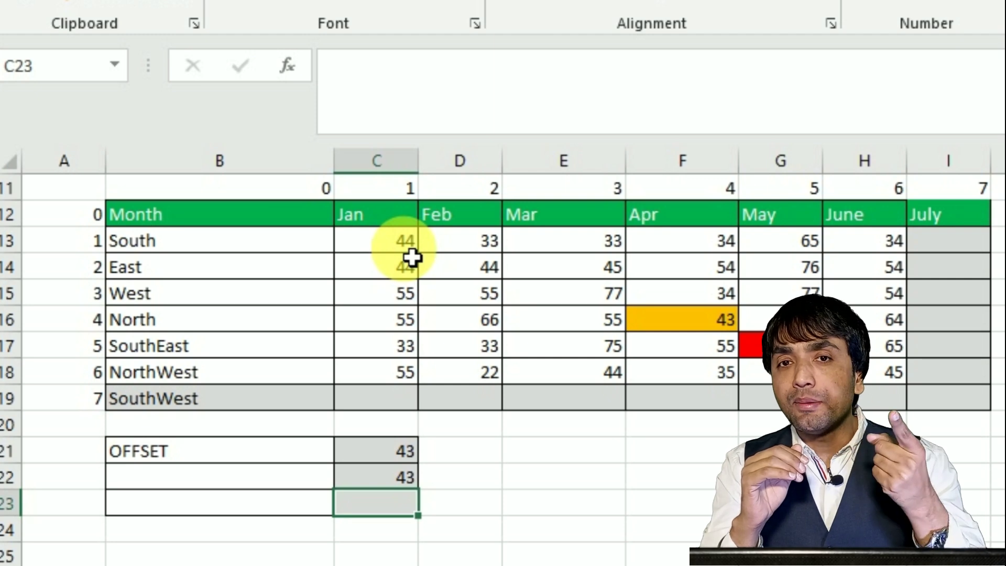
Step: Open the OFFSET formula in cell C21 to examine its arguments
double_click(397, 457)
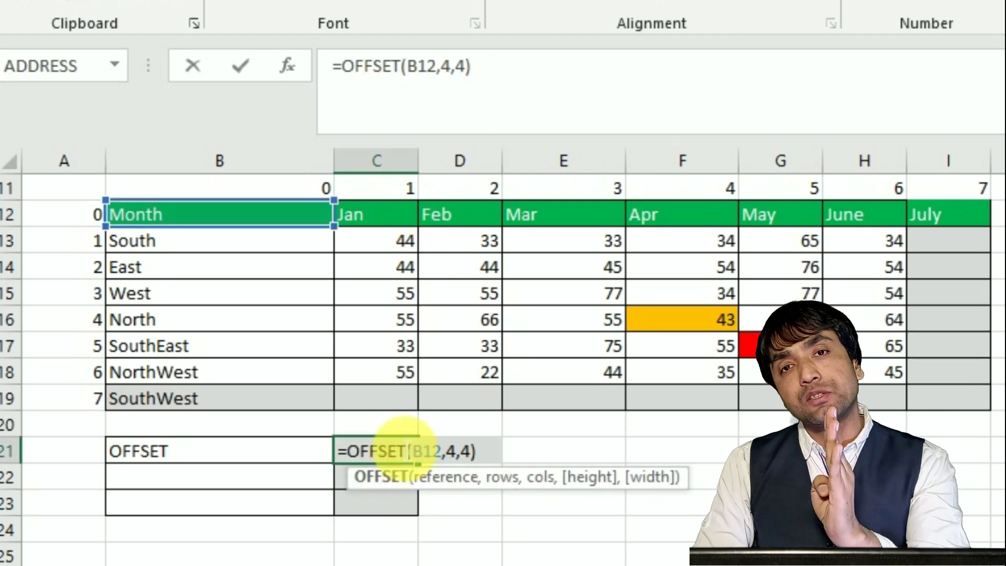